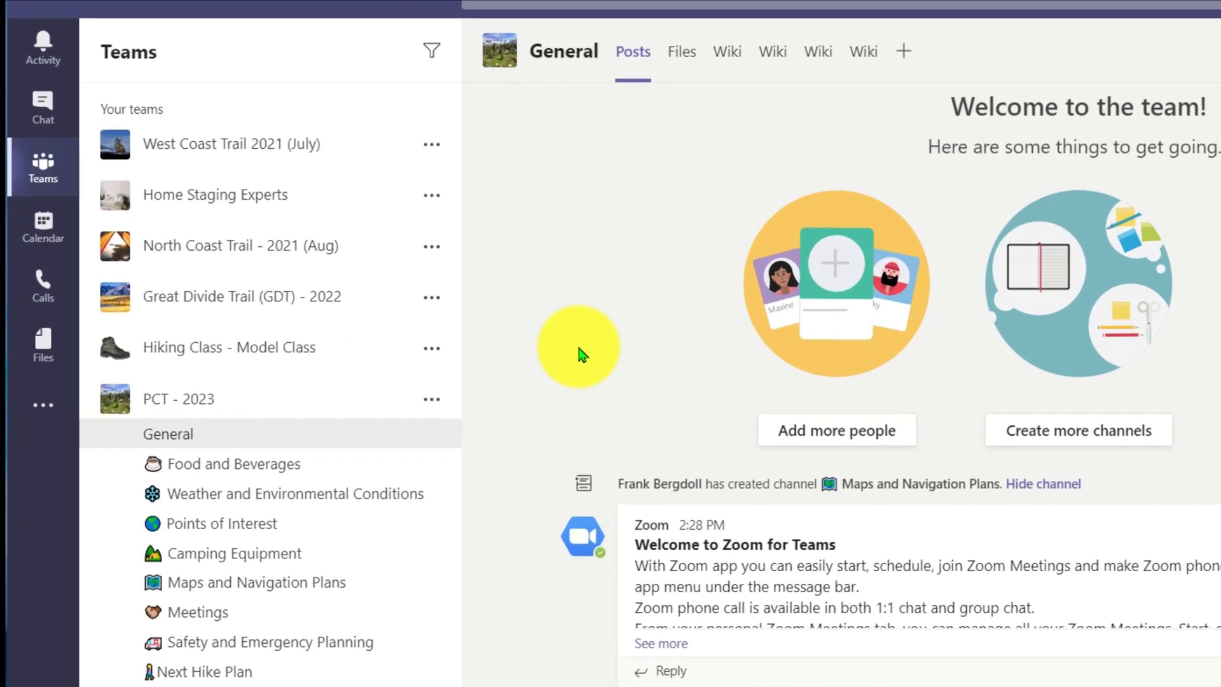
# Show the slash command list and filter it down to the /who command
pyautogui.hotkey('ctrl', '/')
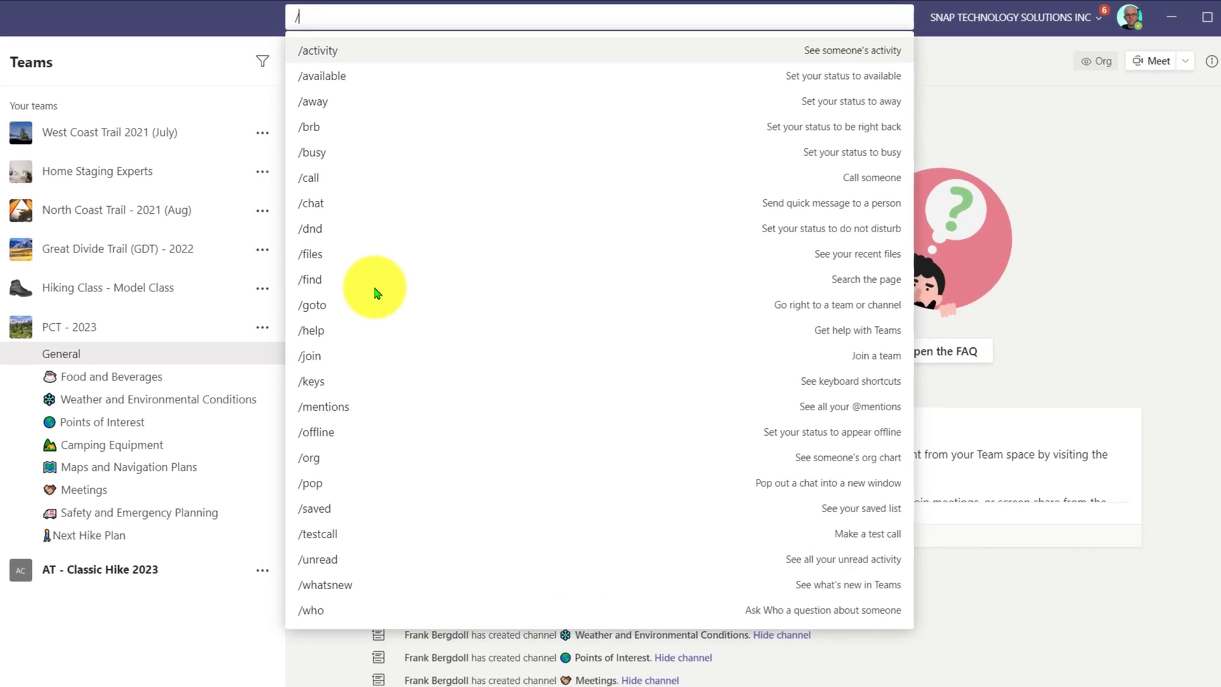
pyautogui.press('Down')
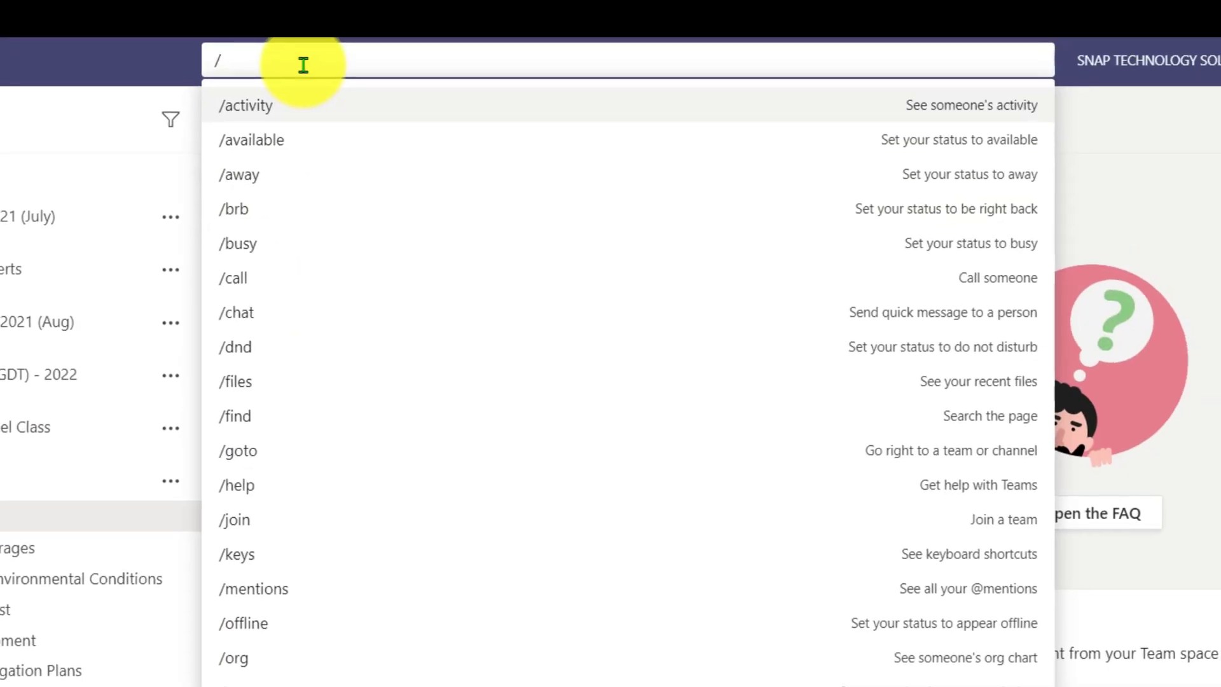
pyautogui.write('who')
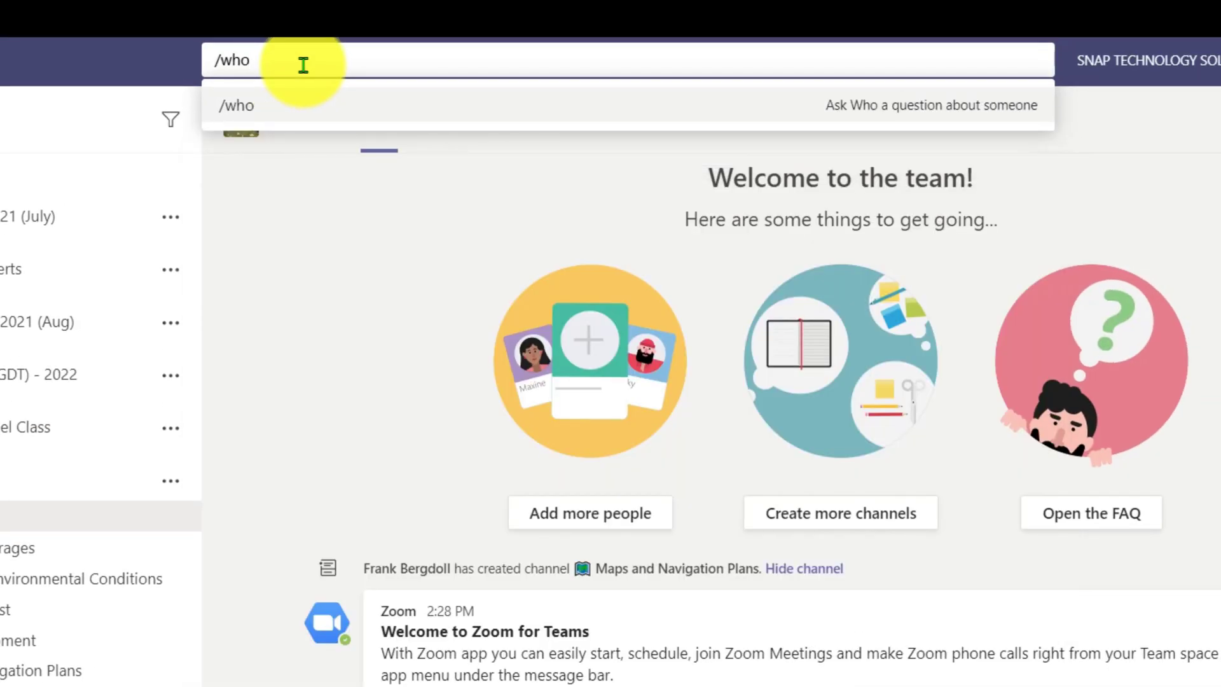
# Send a /who 'is' question about a colleague by name, bringing up the Who app page
pyautogui.press('Return')
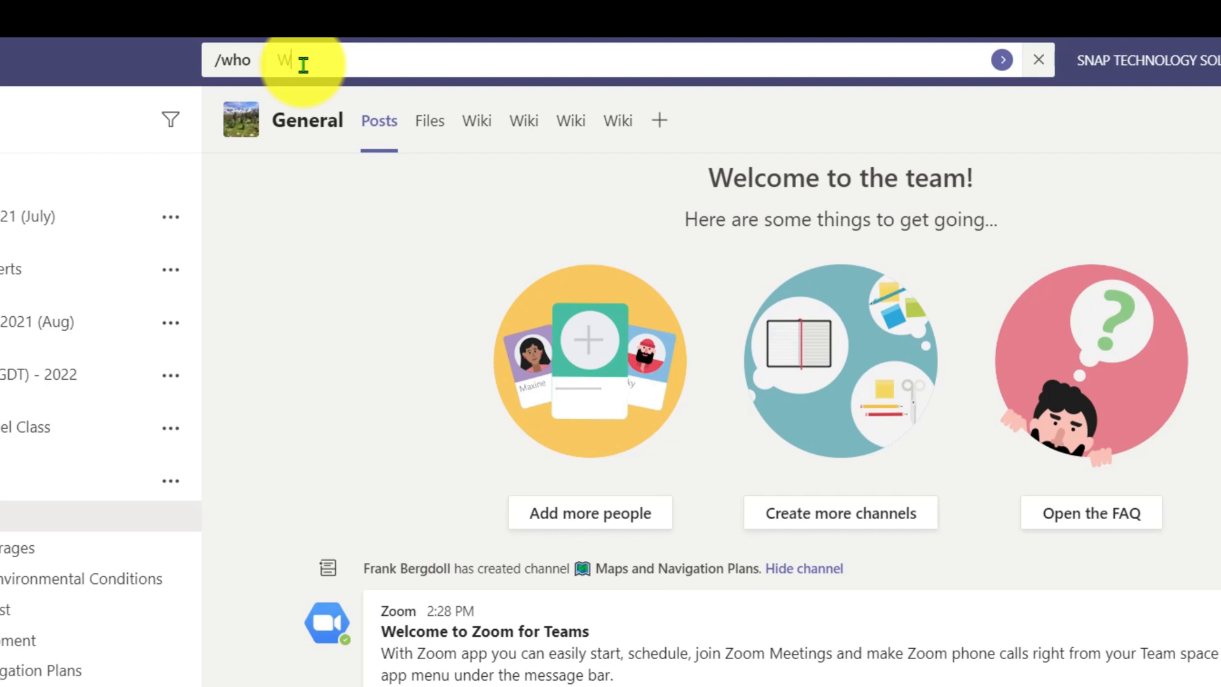
pyautogui.write('ios')
pyautogui.press('BackSpace')
pyautogui.press('BackSpace')
pyautogui.write('s bruce')
pyautogui.press('Return')
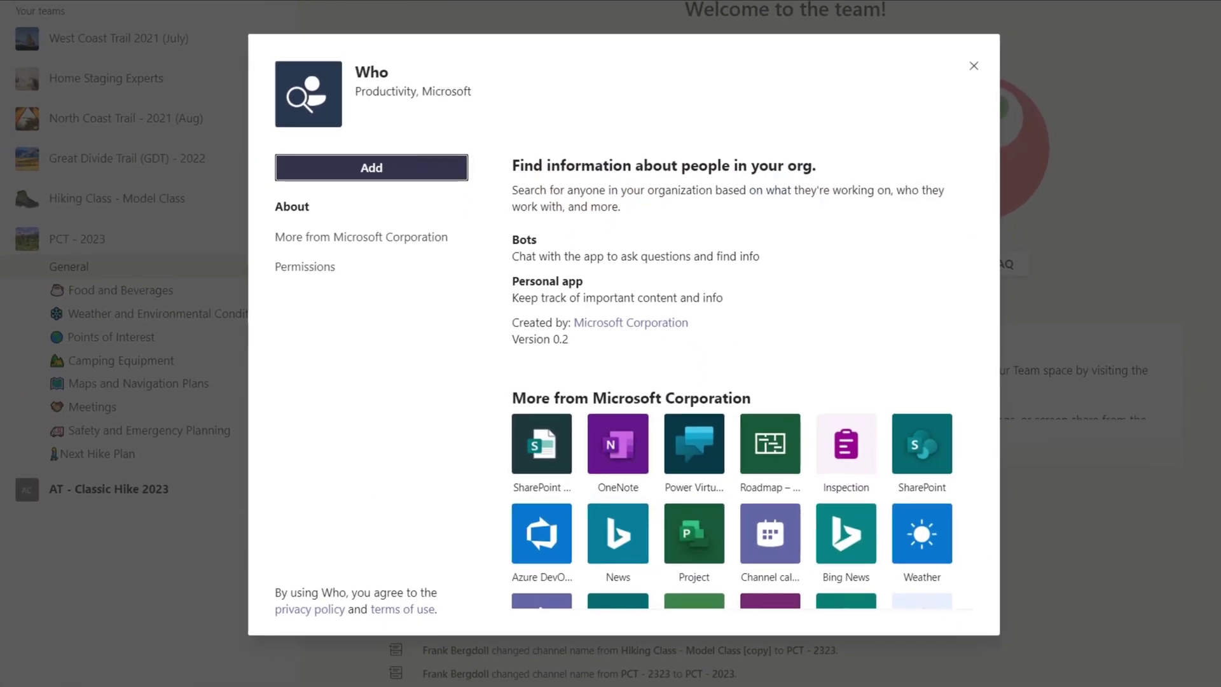
# Add the Who app and browse its 'What can I do?' list of question types
pyautogui.click(372, 171)
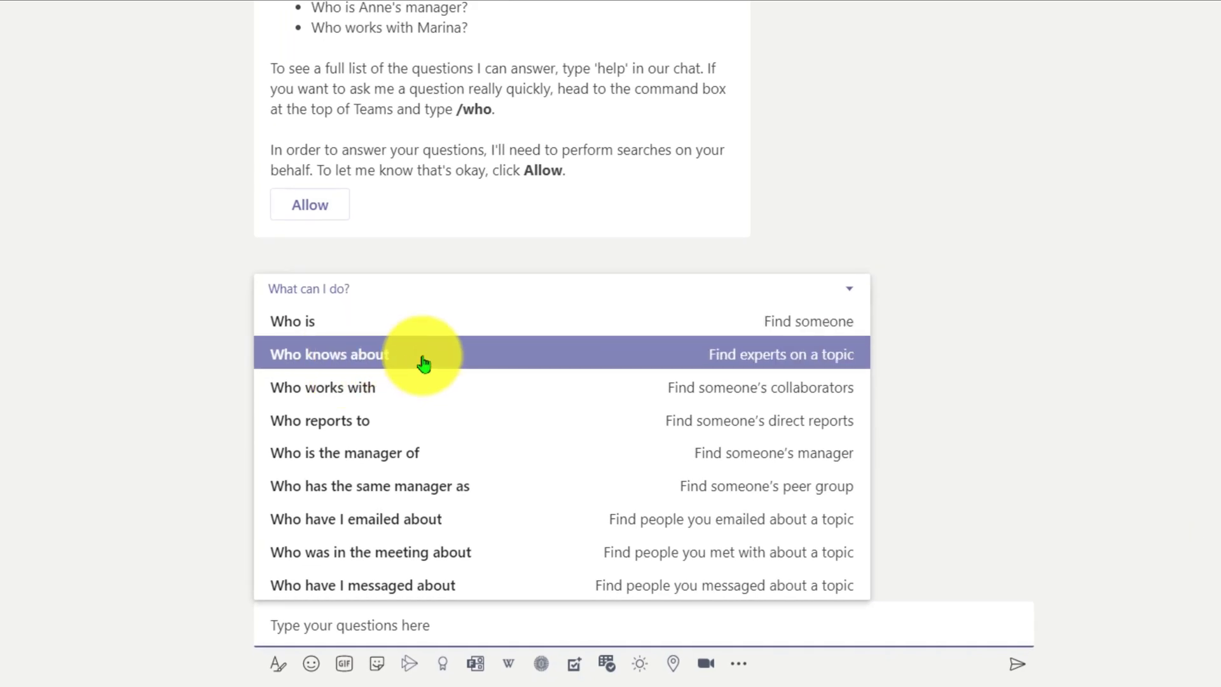
pyautogui.press('Down')
pyautogui.press('Down')
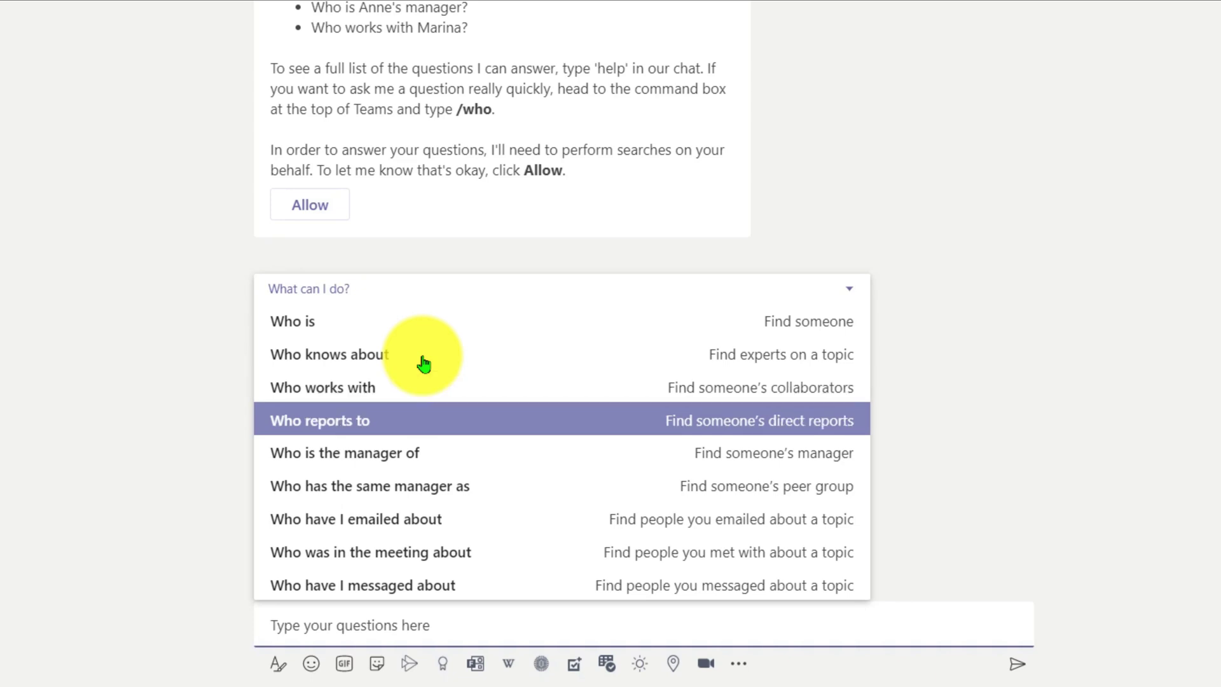
pyautogui.press('Up')
pyautogui.press('Up')
pyautogui.press('Up')
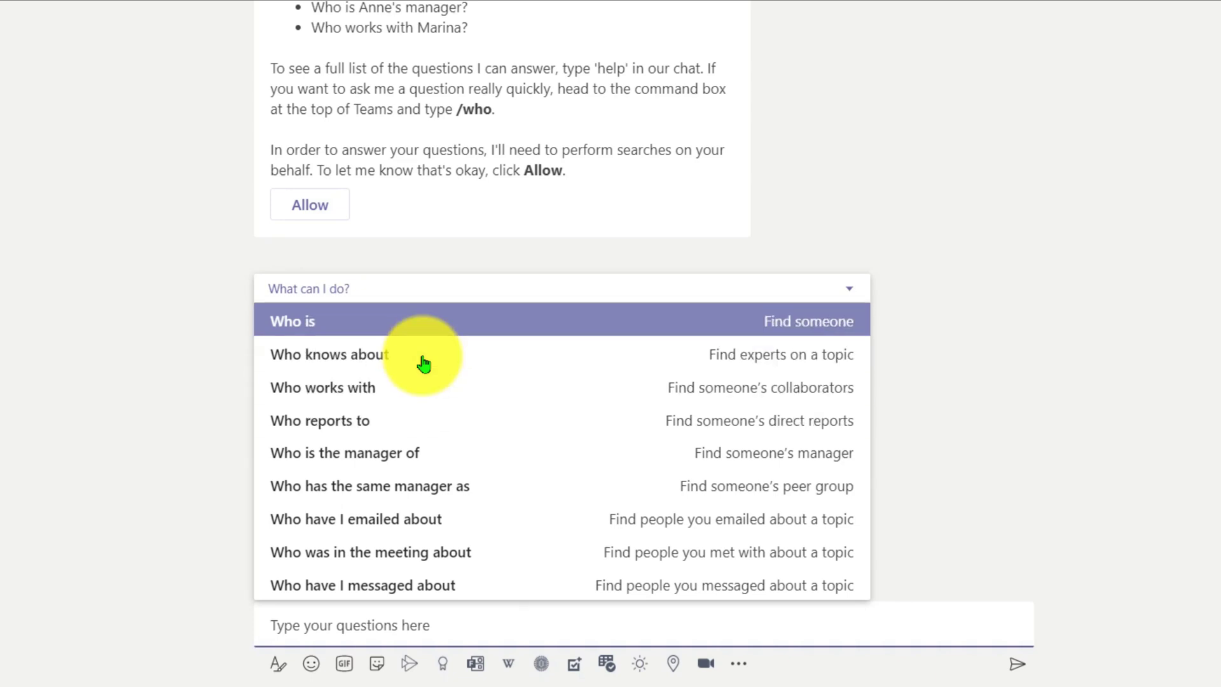
pyautogui.press('Down')
pyautogui.press('Down')
pyautogui.press('Down')
pyautogui.press('Down')
pyautogui.press('Down')
pyautogui.press('Down')
pyautogui.press('Up')
pyautogui.press('Up')
pyautogui.press('Up')
pyautogui.press('Up')
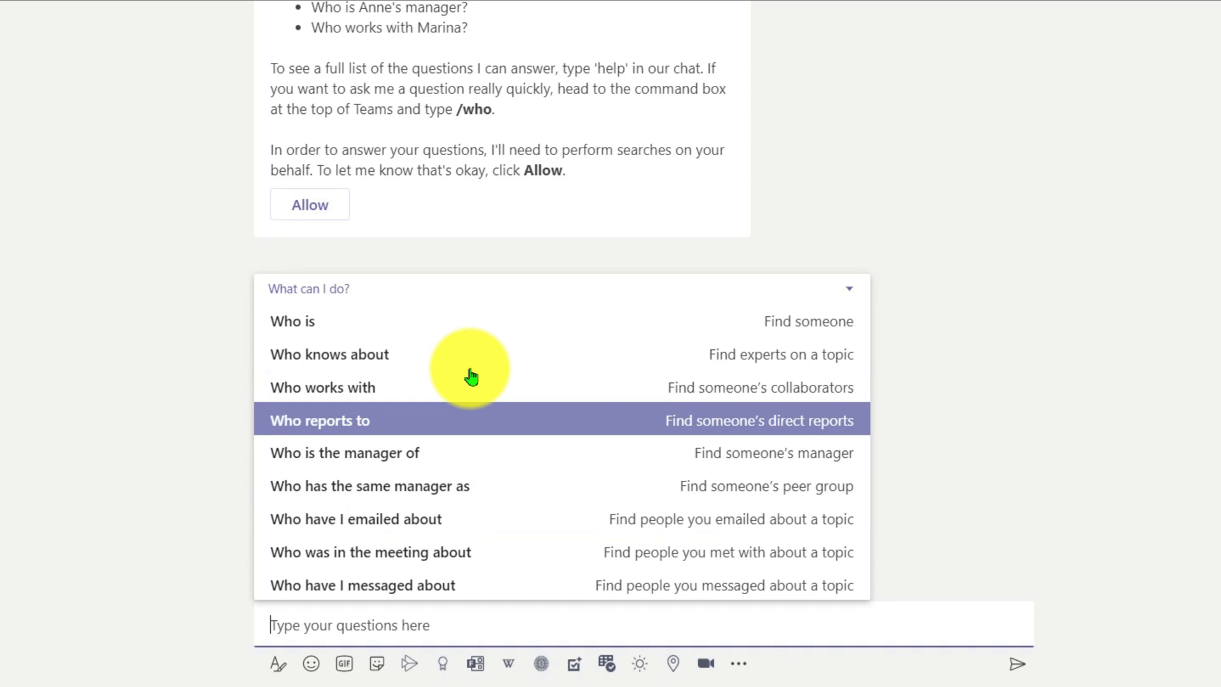
pyautogui.press('Up')
pyautogui.press('Down')
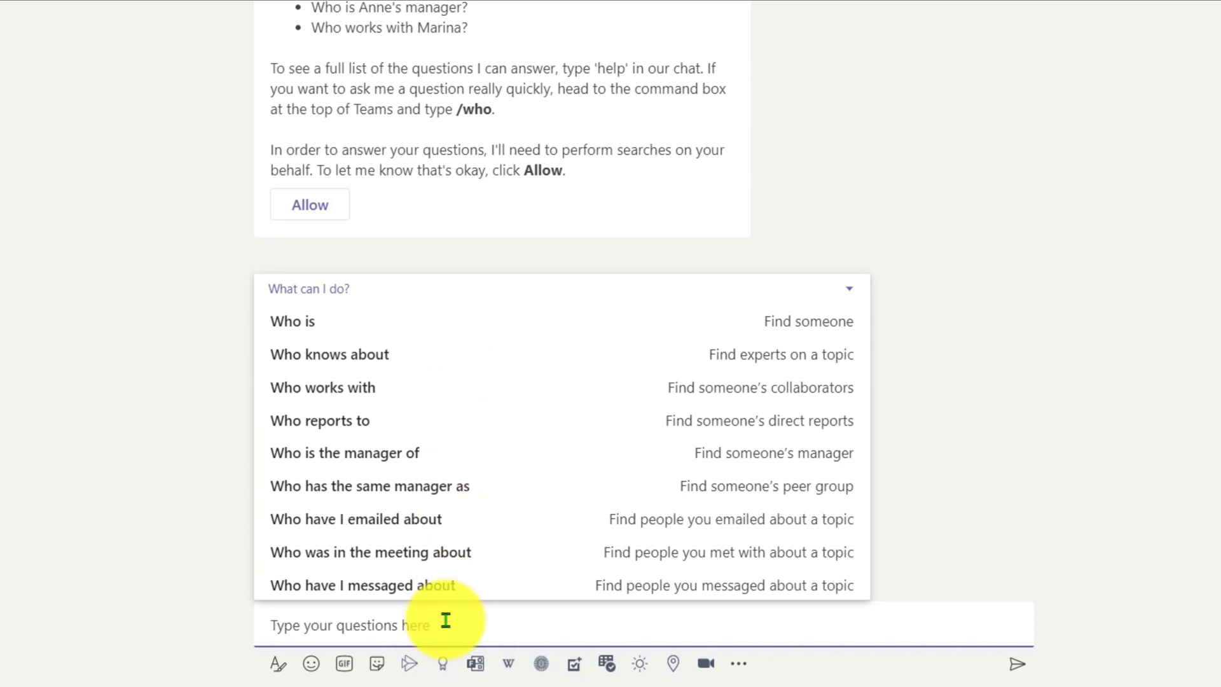
# Ask Who 'who is' about a colleague and allow it to search on your behalf
pyautogui.write('wh')
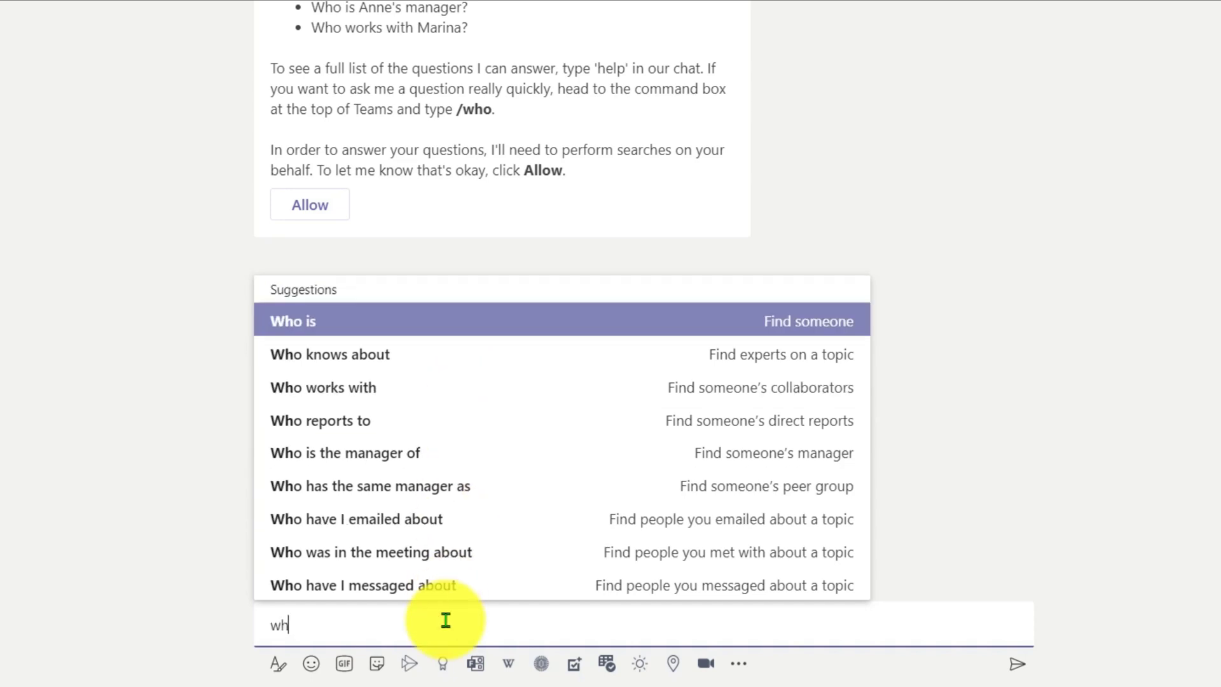
pyautogui.write('o is bruce')
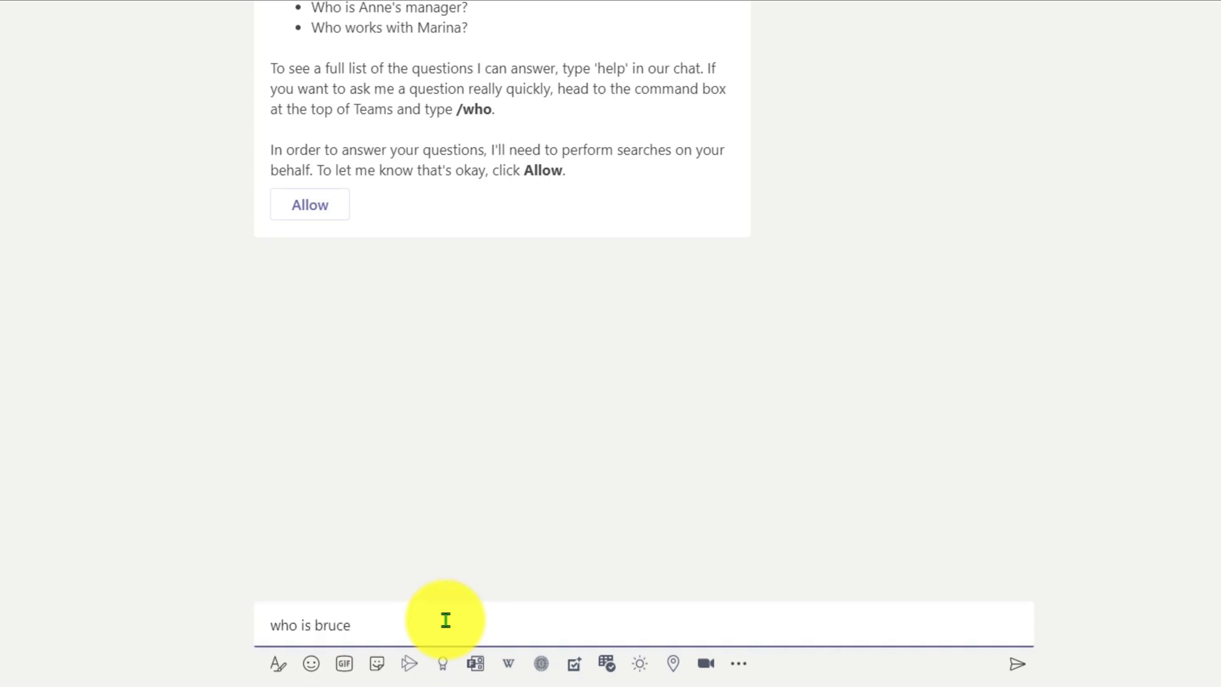
pyautogui.press('Return')
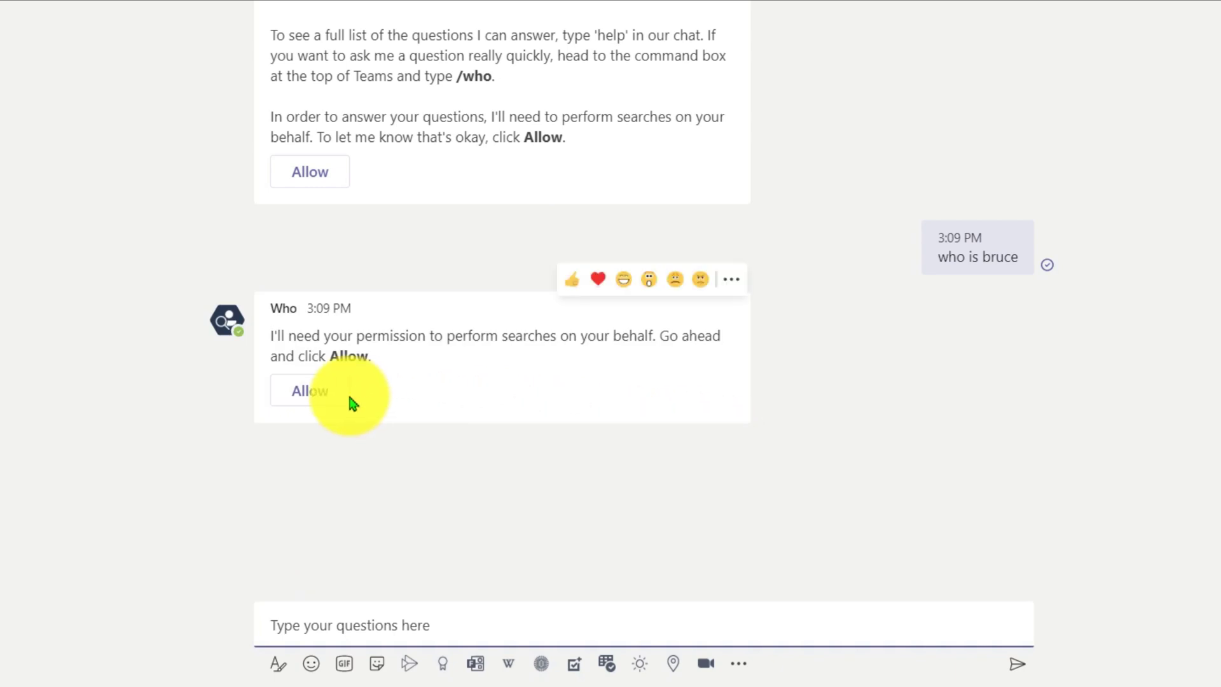
pyautogui.click(313, 393)
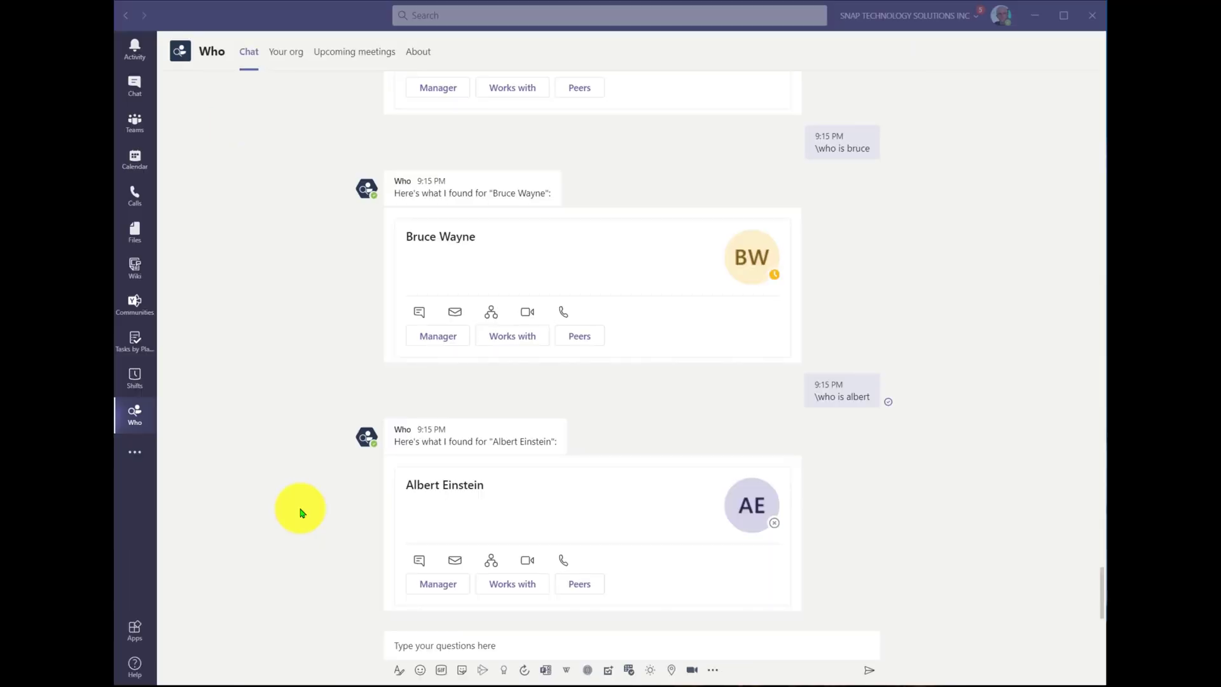
# Send '\who knows about weather' in the Who chat to find the weather expert
pyautogui.click(406, 643)
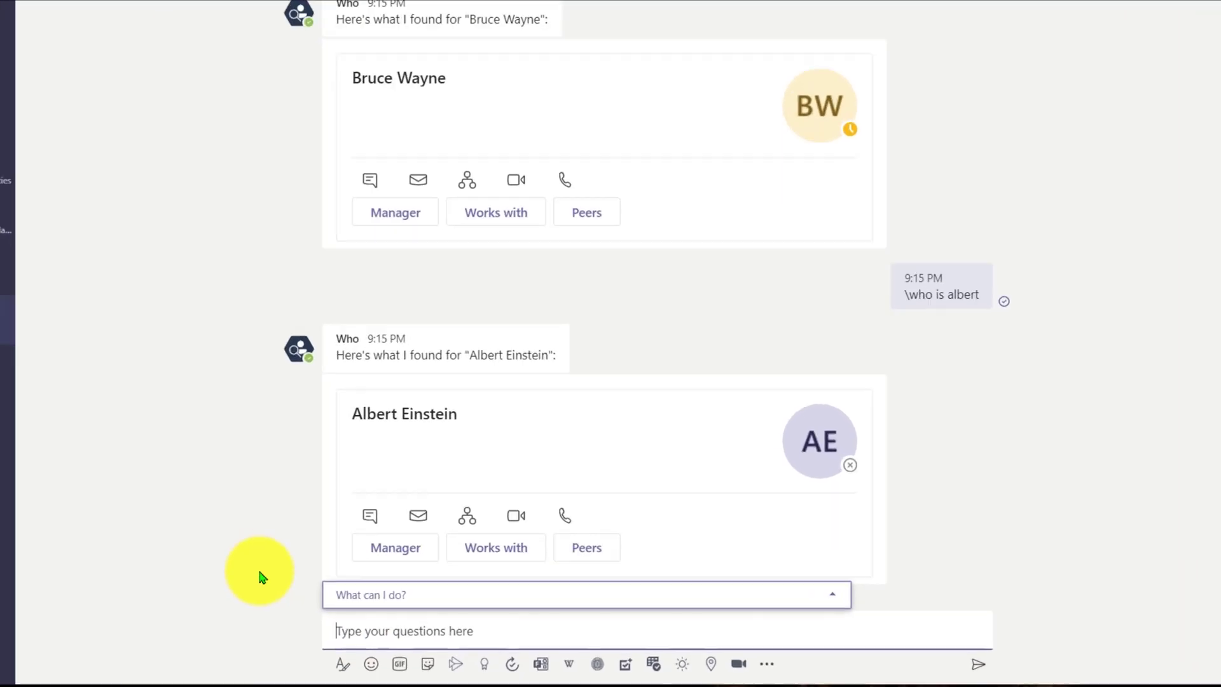
pyautogui.write('\\w')
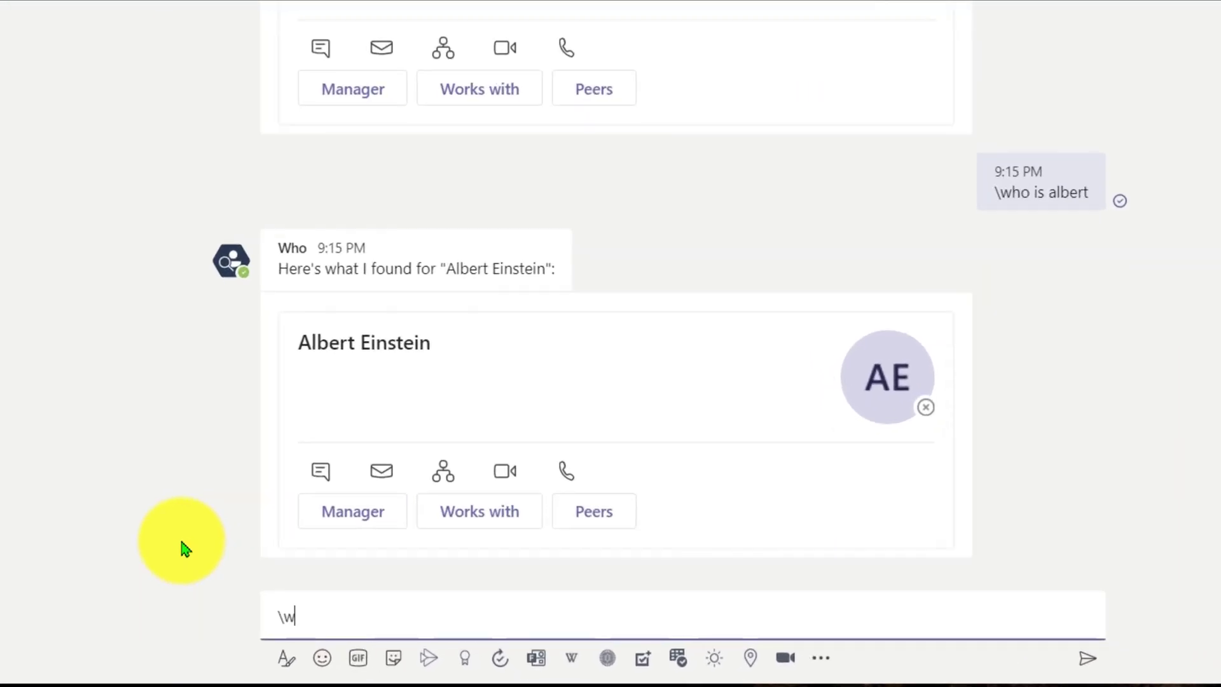
pyautogui.write('ho knows about ')
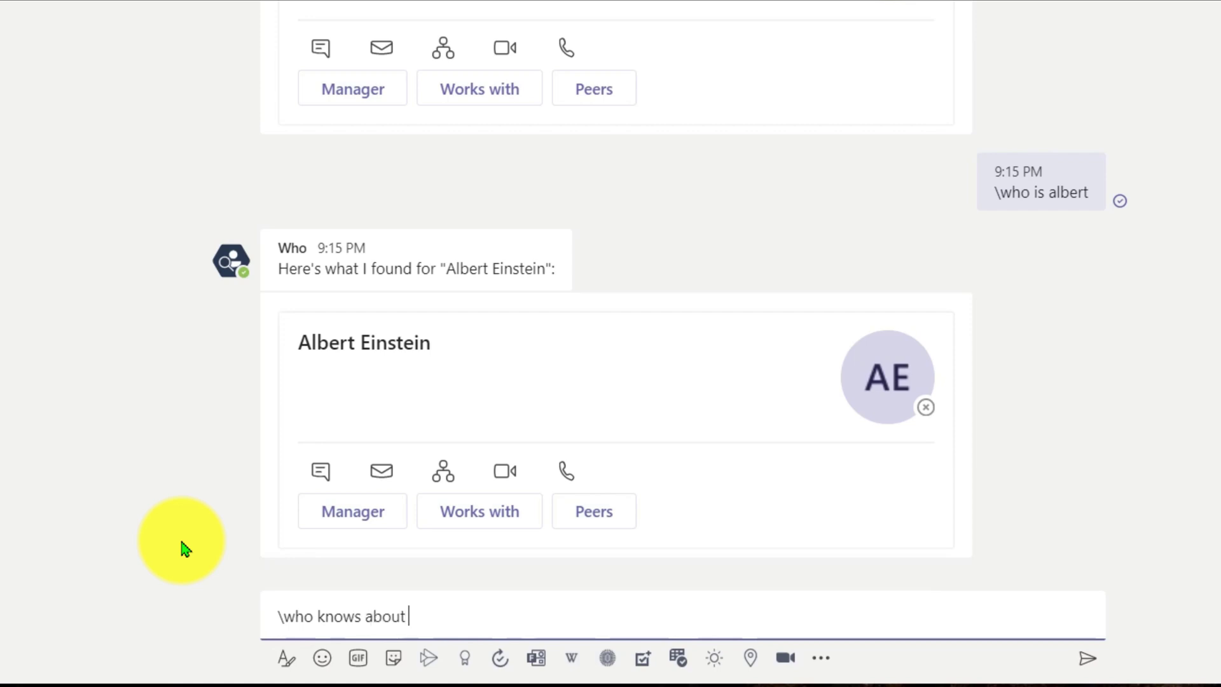
pyautogui.write('weather')
pyautogui.press('Return')
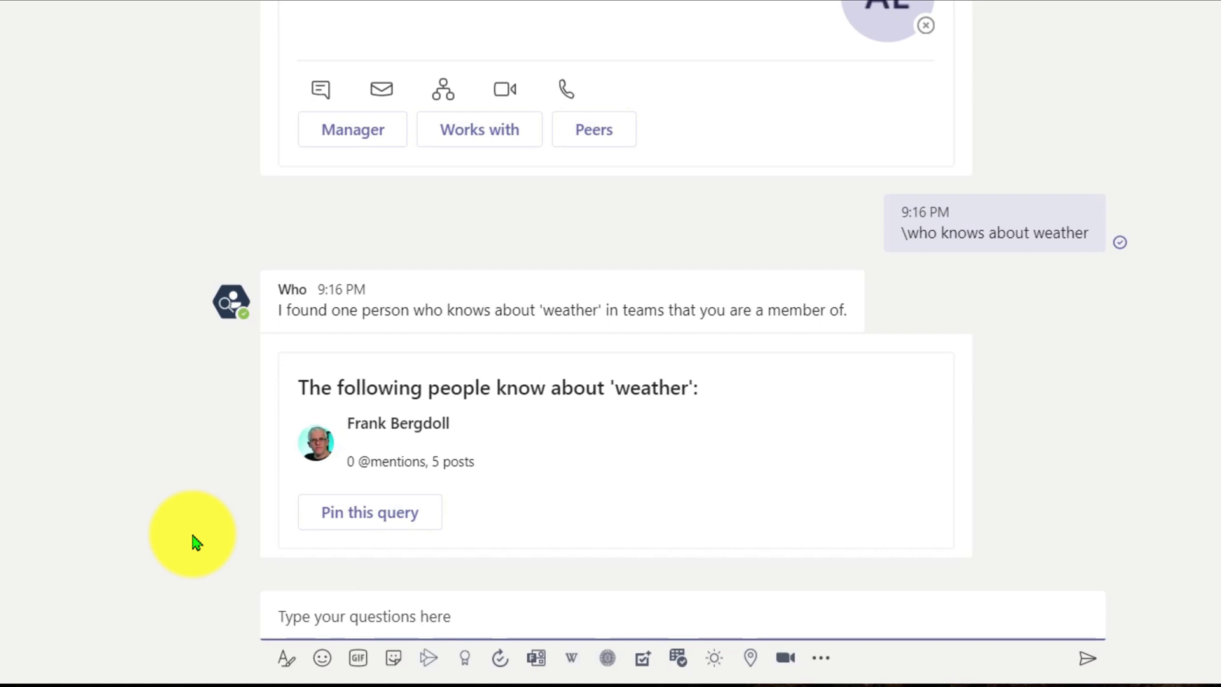
# Send '\who was in the meeting' to list the 2 people recently met with
pyautogui.write('\\wh')
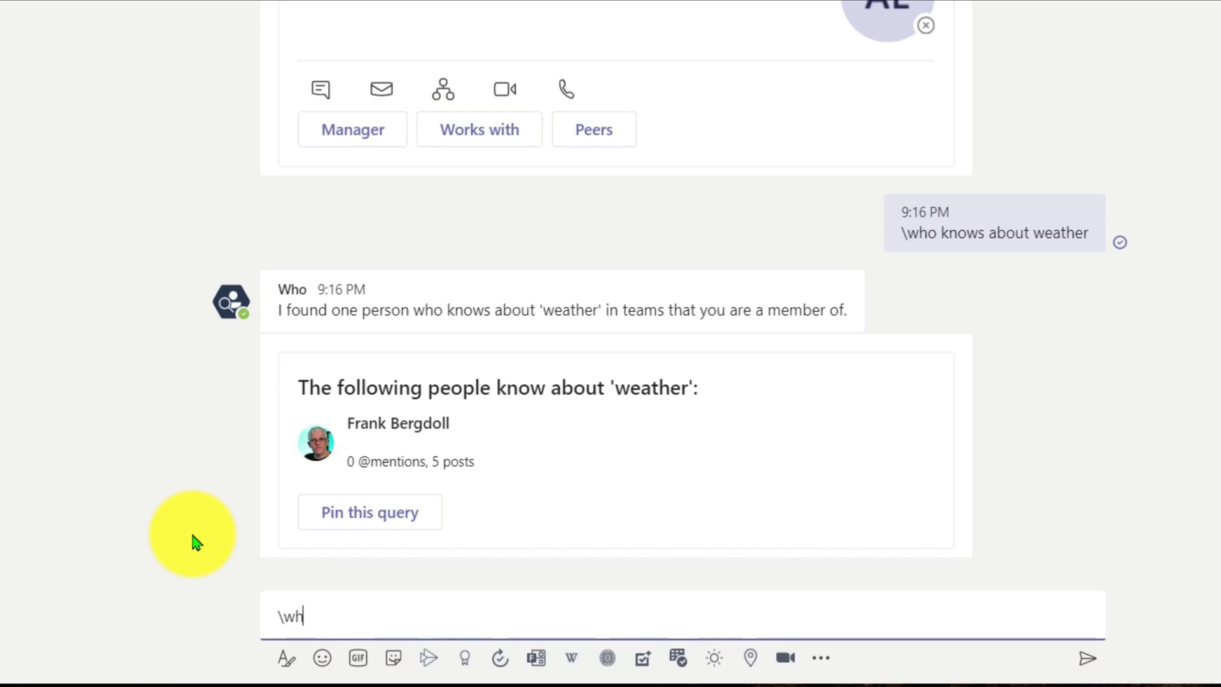
pyautogui.write('o was in the meeti')
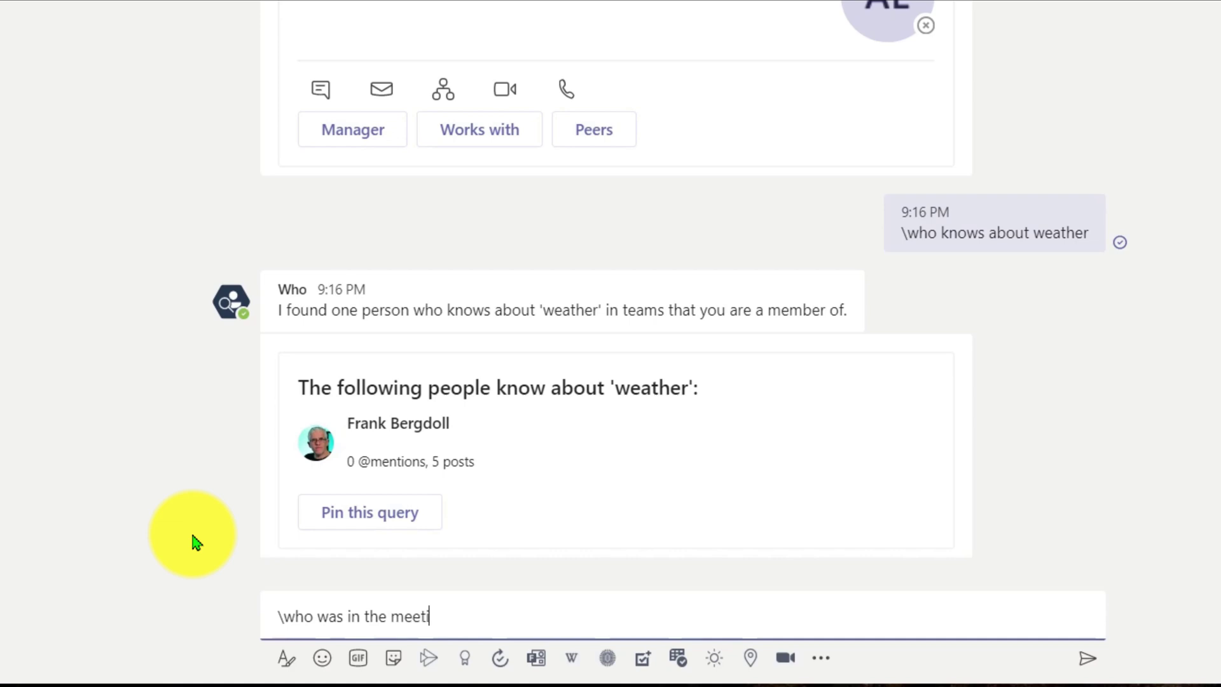
pyautogui.write('ng')
pyautogui.press('Return')
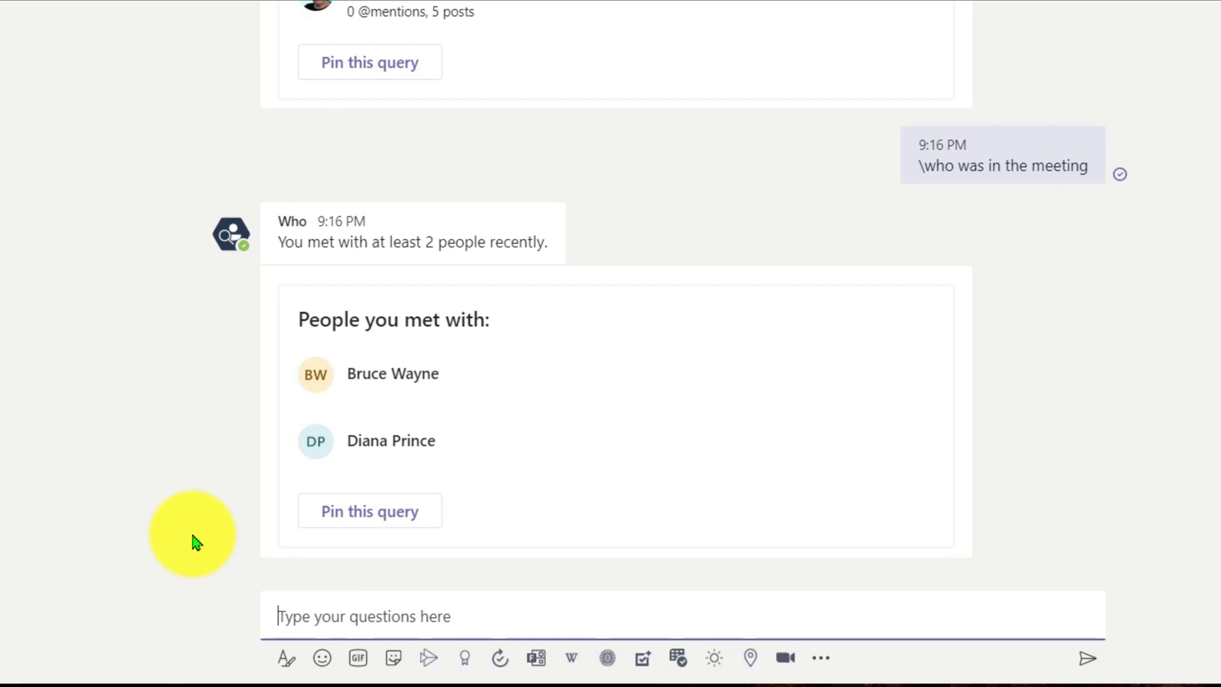
pyautogui.write('\\who')
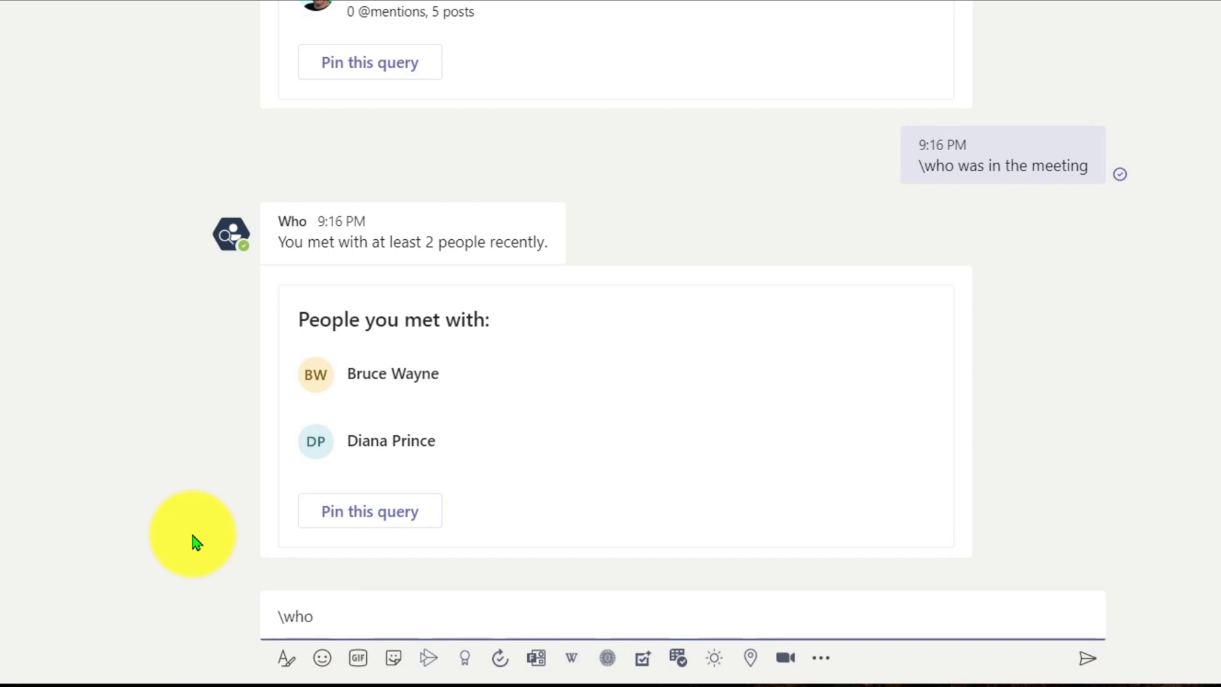
# Clear the compose box and browse Who's question types down to 'Who have I messaged about'
pyautogui.press('BackSpace')
pyautogui.press('BackSpace')
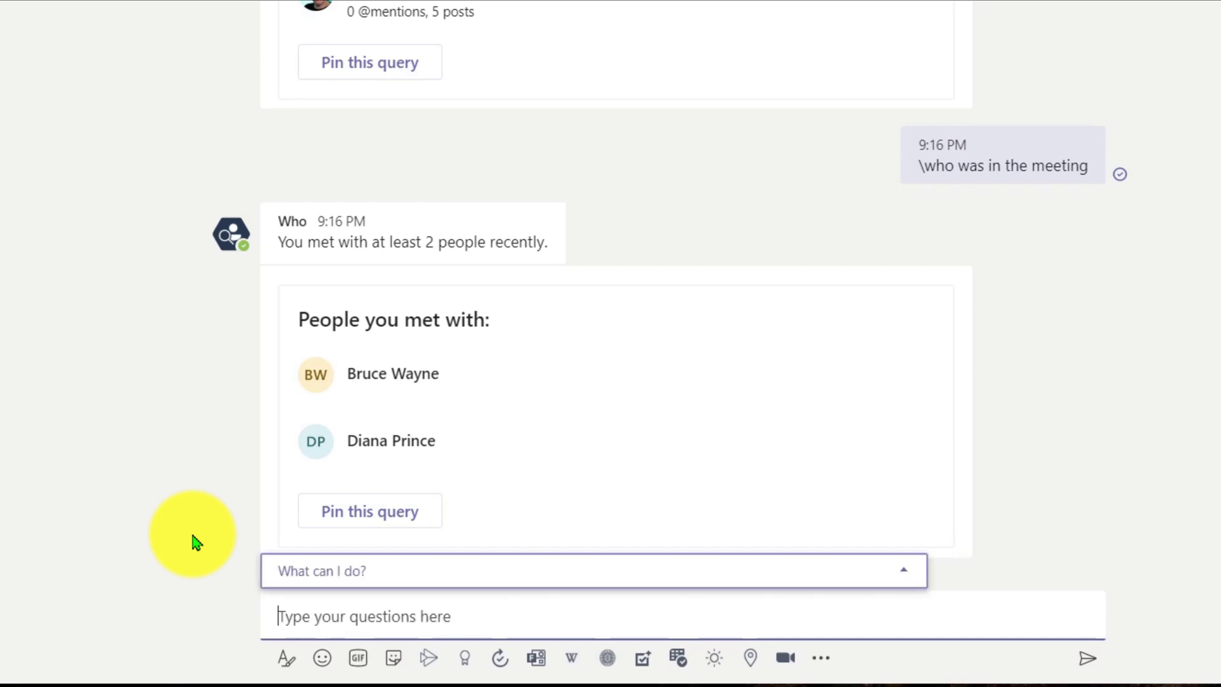
pyautogui.click(300, 576)
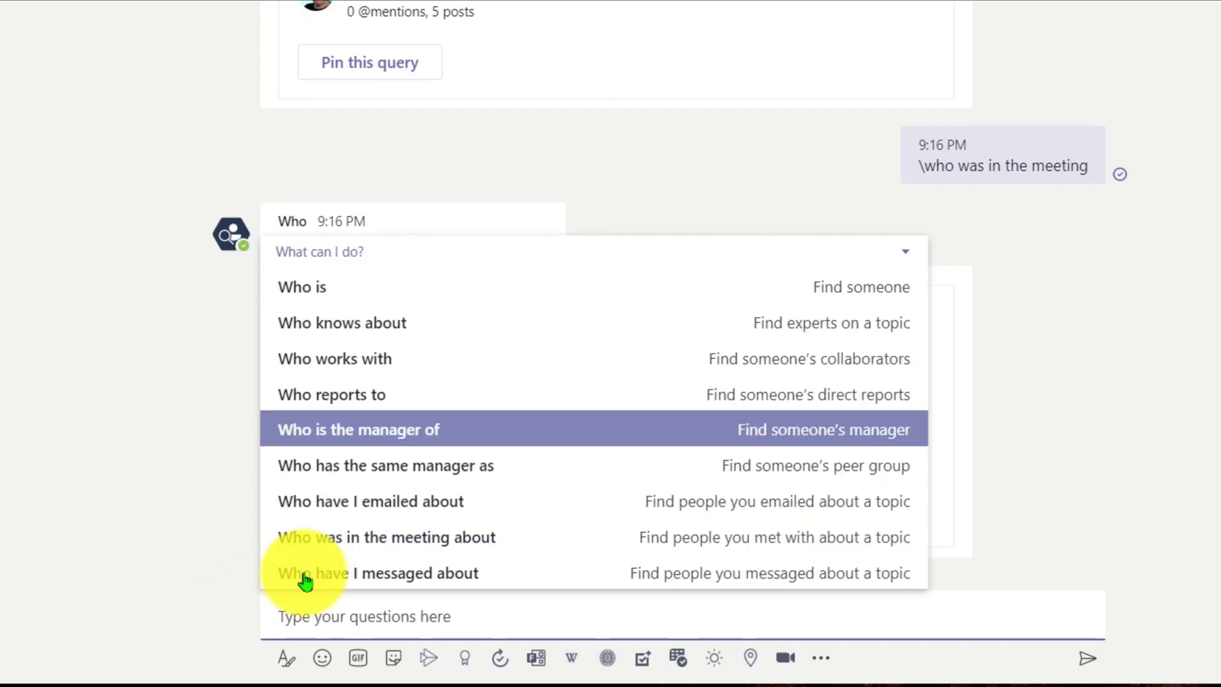
pyautogui.press('Down')
pyautogui.press('Down')
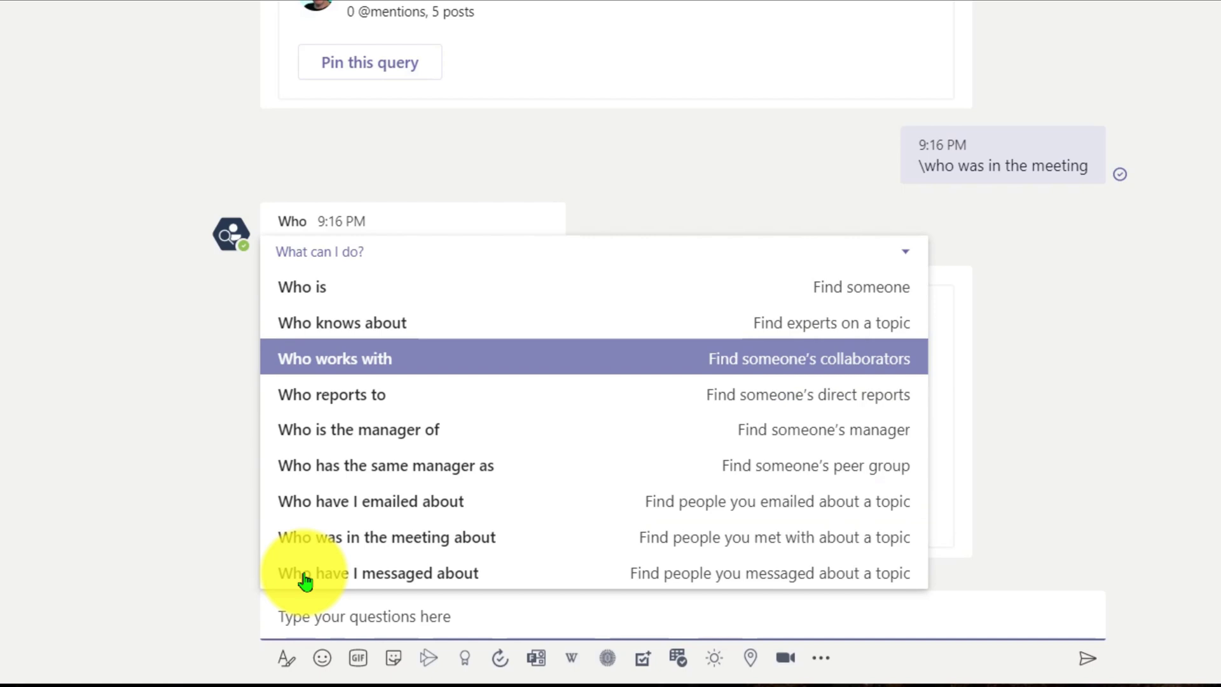
pyautogui.press('Up')
pyautogui.press('Down')
pyautogui.press('Down')
pyautogui.press('Down')
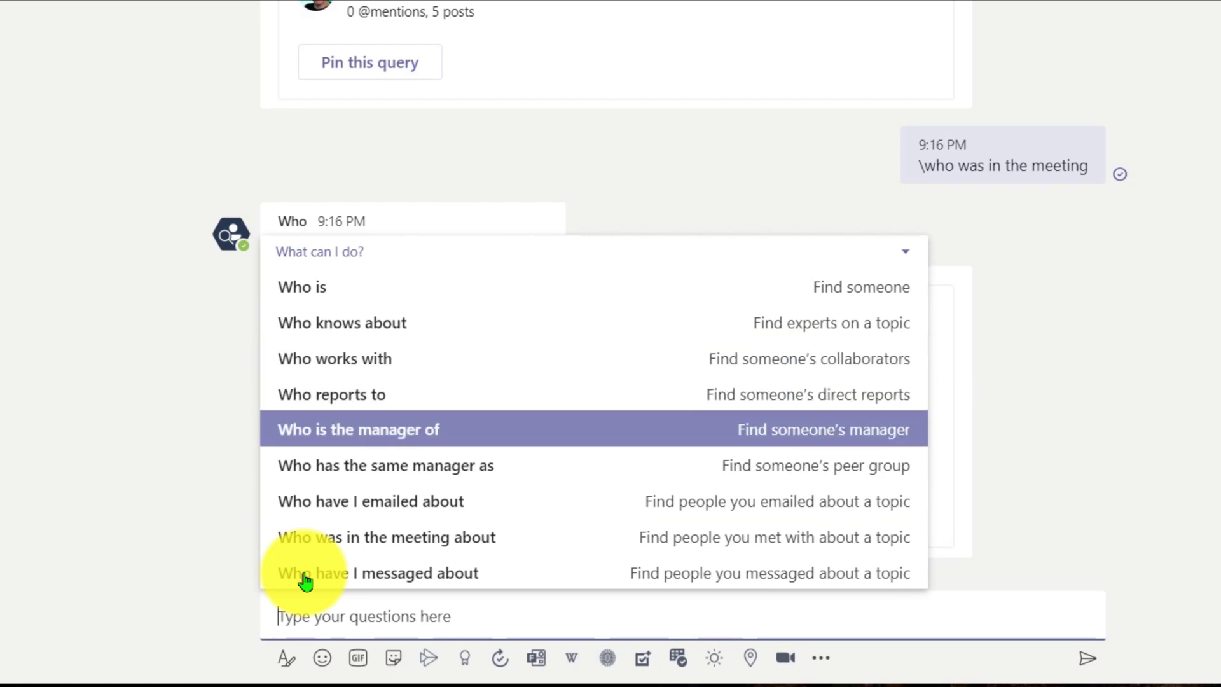
pyautogui.press('Down')
pyautogui.press('Down')
pyautogui.press('Up')
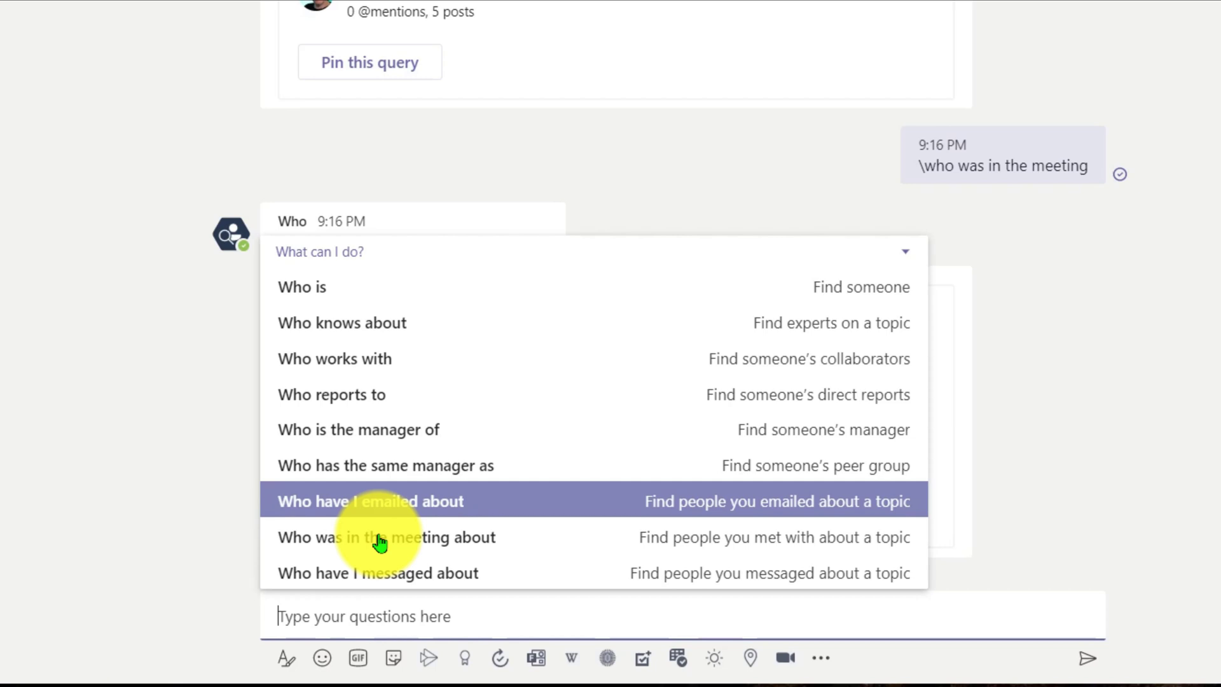
pyautogui.press('Down')
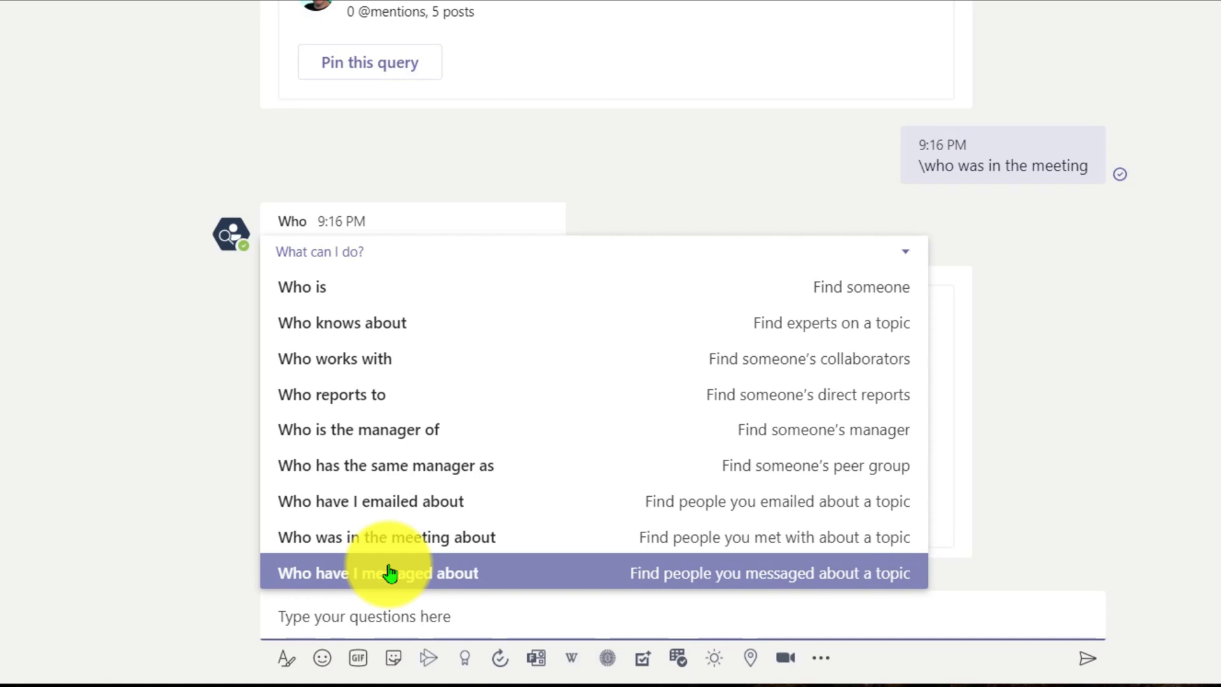
pyautogui.press('Up')
pyautogui.press('Up')
pyautogui.press('Up')
pyautogui.press('Up')
pyautogui.press('Up')
pyautogui.press('Up')
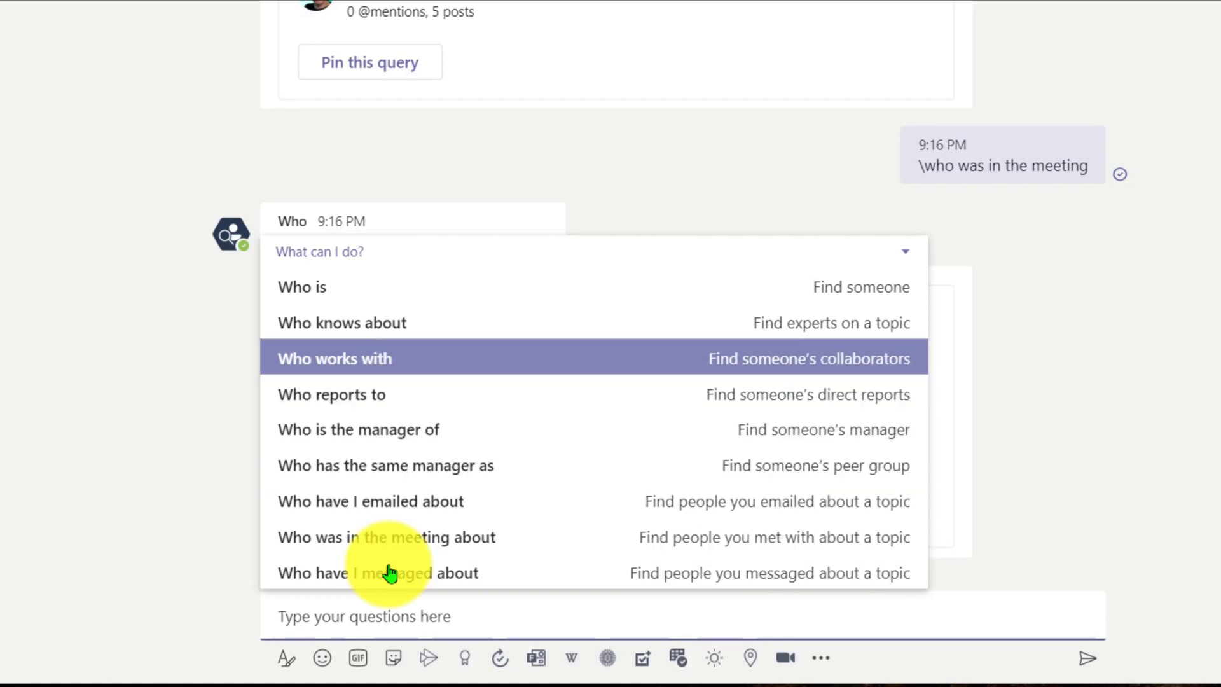
pyautogui.press('Down')
pyautogui.press('Down')
pyautogui.press('Down')
pyautogui.press('Down')
pyautogui.press('Down')
pyautogui.press('Down')
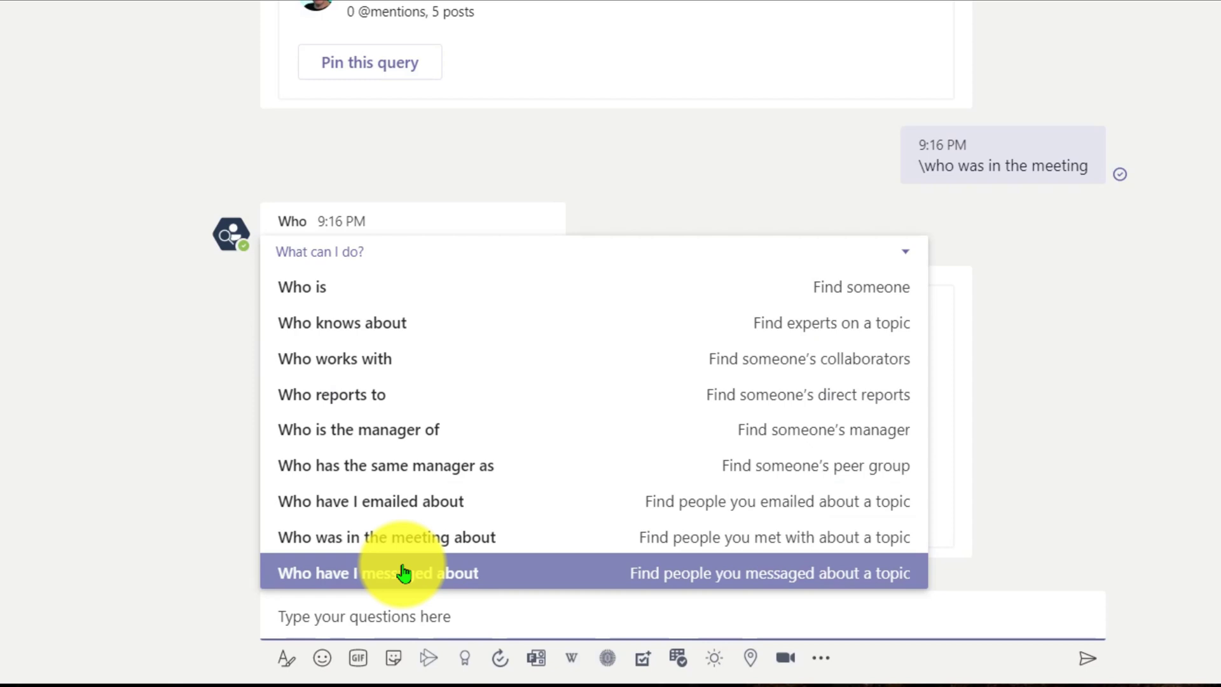